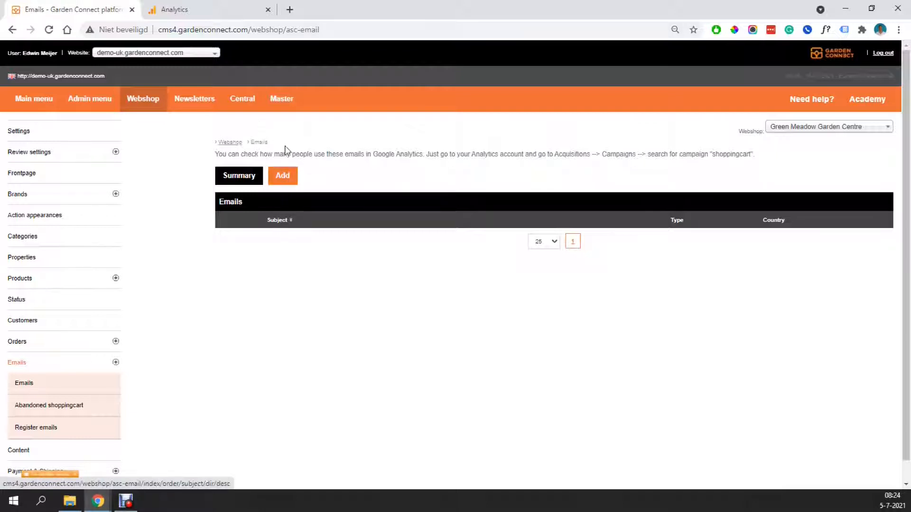
- Open a blank Add email form from the webshop's Emails section
{"action": "left_click", "coordinate": [289, 179]}
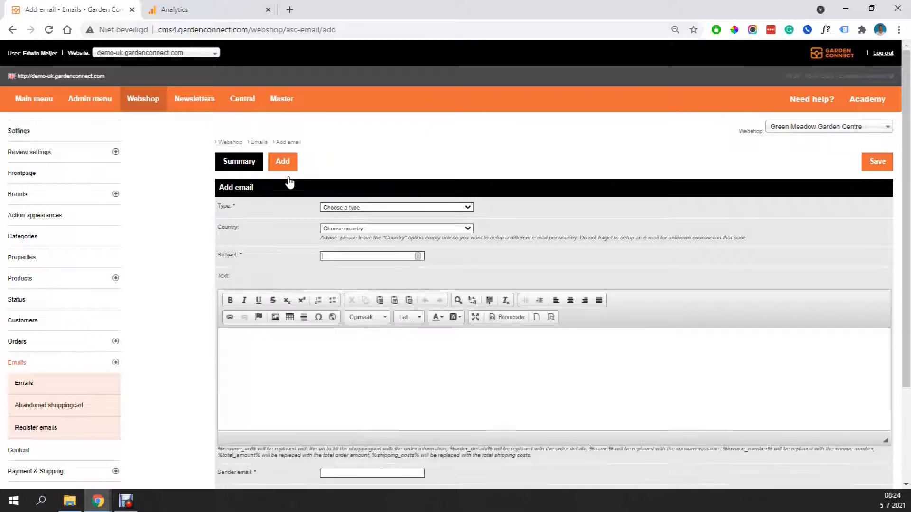
- Set the new email's type to Abandoned
{"action": "left_click", "coordinate": [331, 208]}
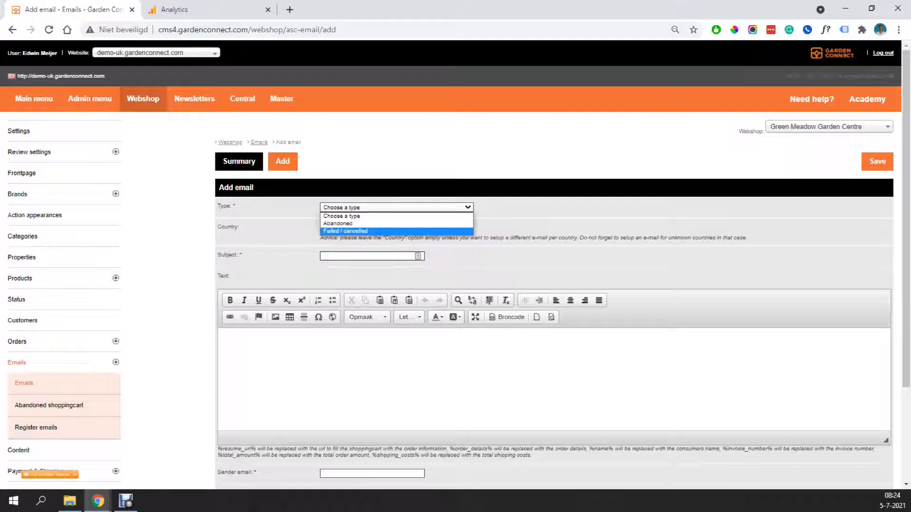
{"action": "left_click", "coordinate": [126, 501]}
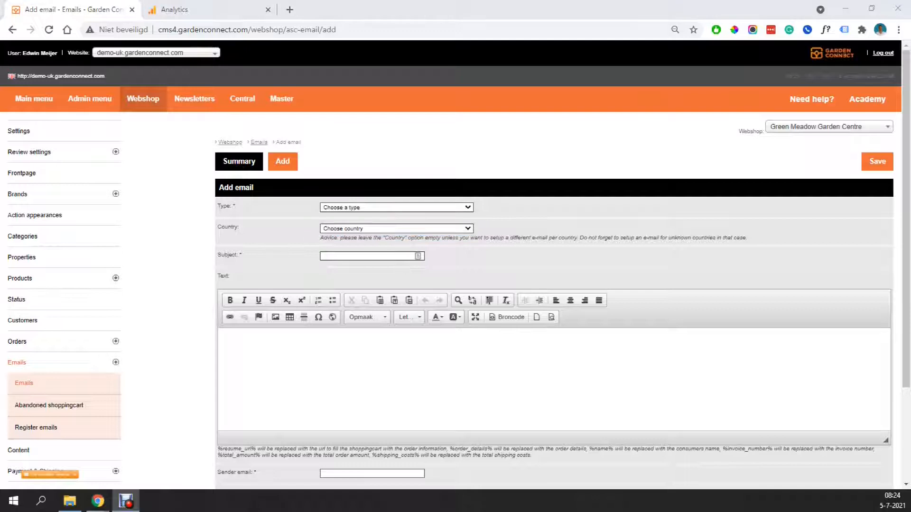
{"action": "left_click", "coordinate": [338, 209]}
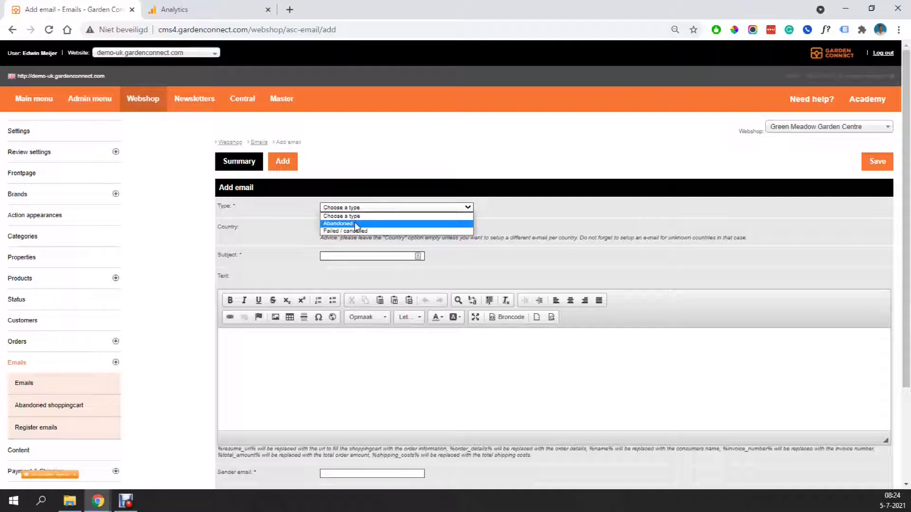
{"action": "left_click", "coordinate": [351, 222]}
{"action": "left_click", "coordinate": [368, 215]}
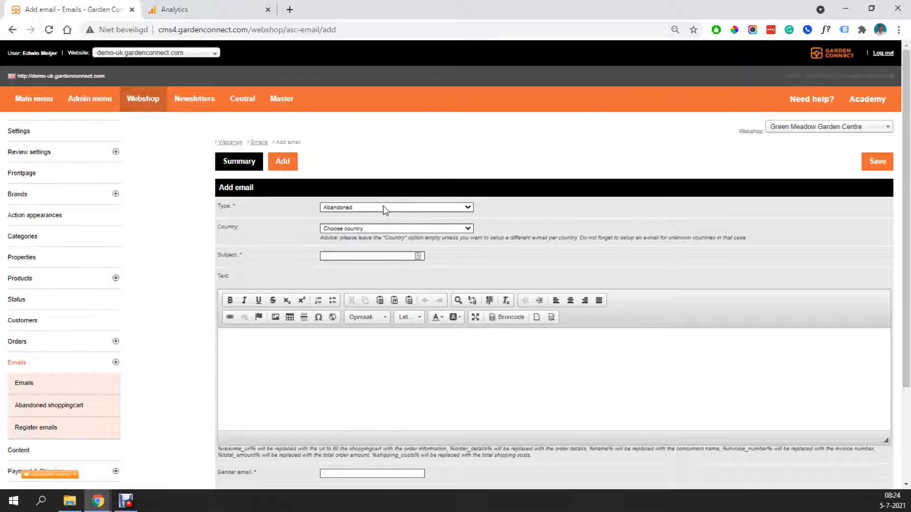
{"action": "left_click", "coordinate": [429, 207]}
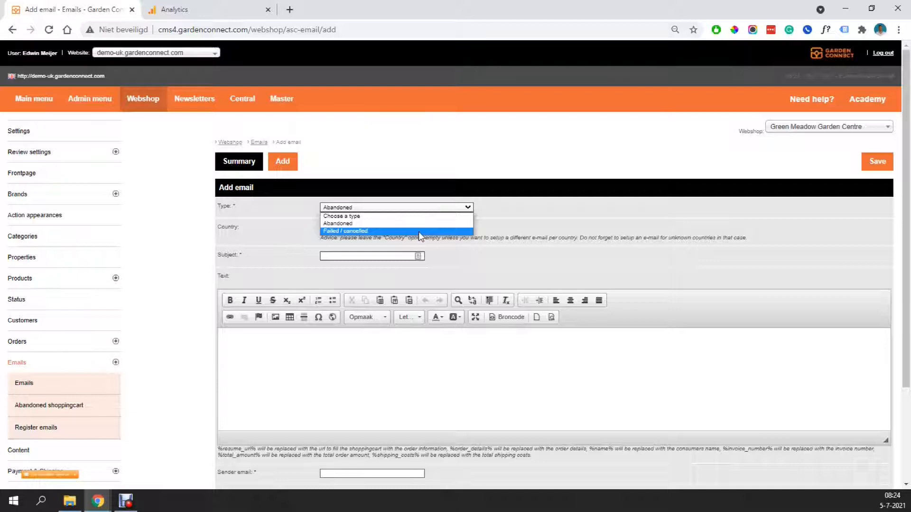
{"action": "left_click", "coordinate": [419, 231]}
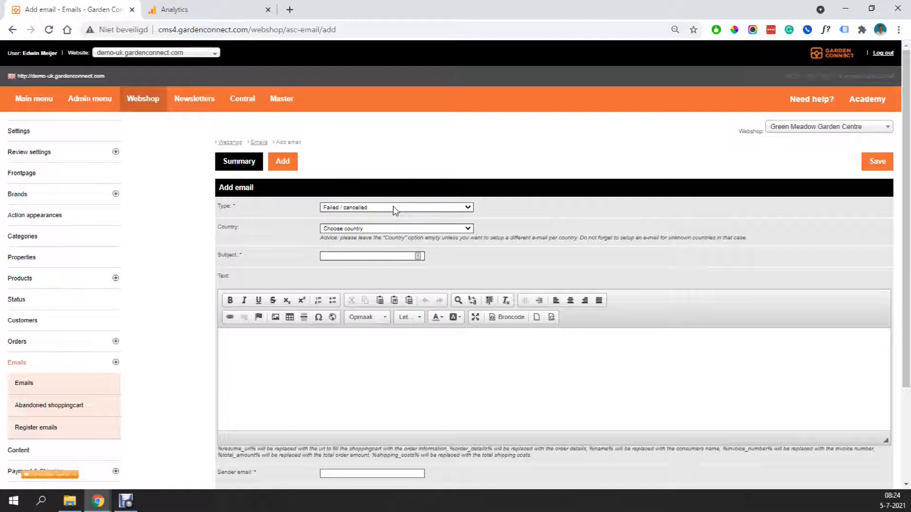
{"action": "left_click", "coordinate": [341, 209]}
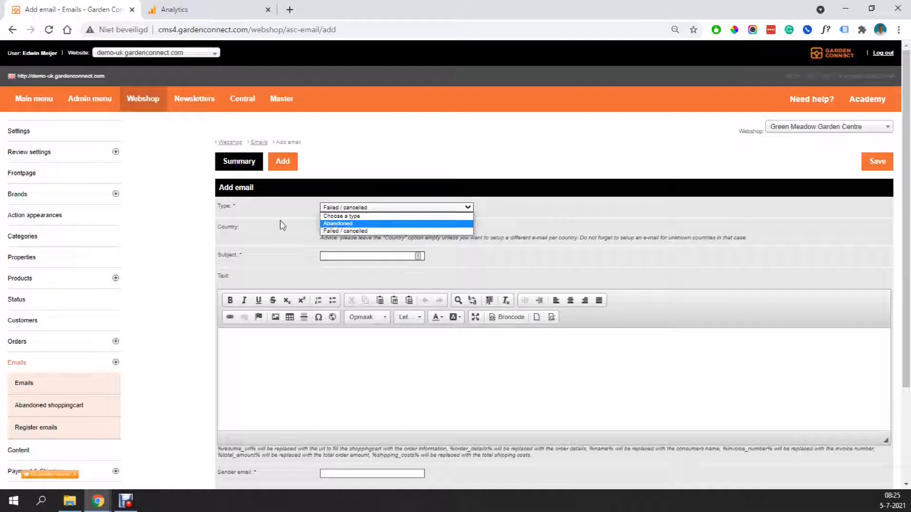
{"action": "left_click", "coordinate": [345, 224]}
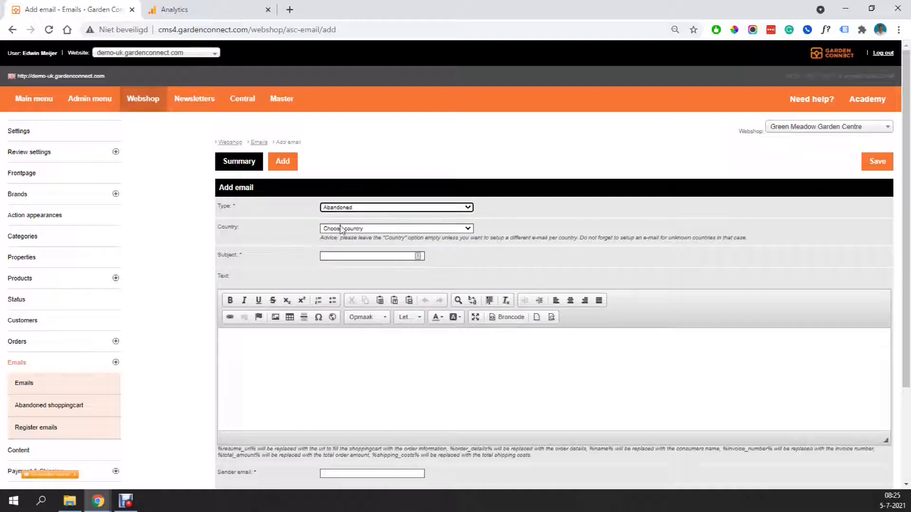
- Leave the country on Choose country, so no country is targeted
{"action": "left_click", "coordinate": [361, 229]}
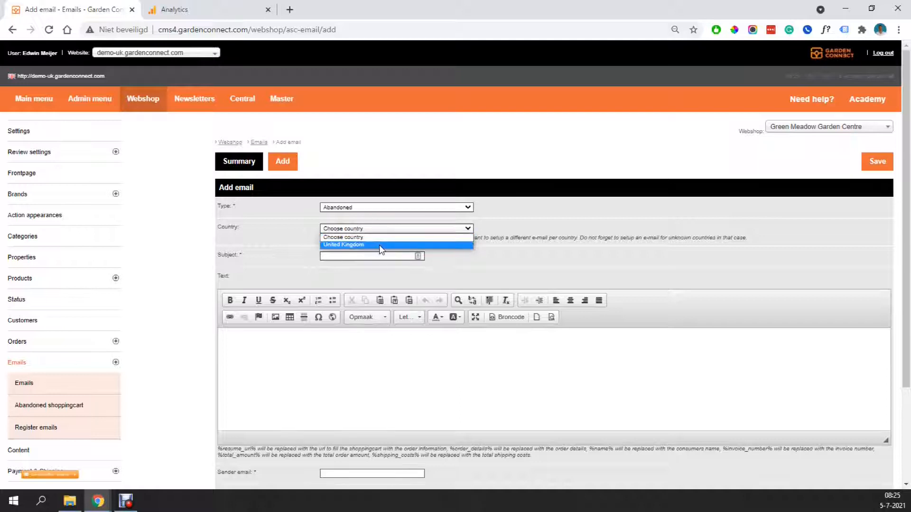
{"action": "left_click", "coordinate": [374, 240]}
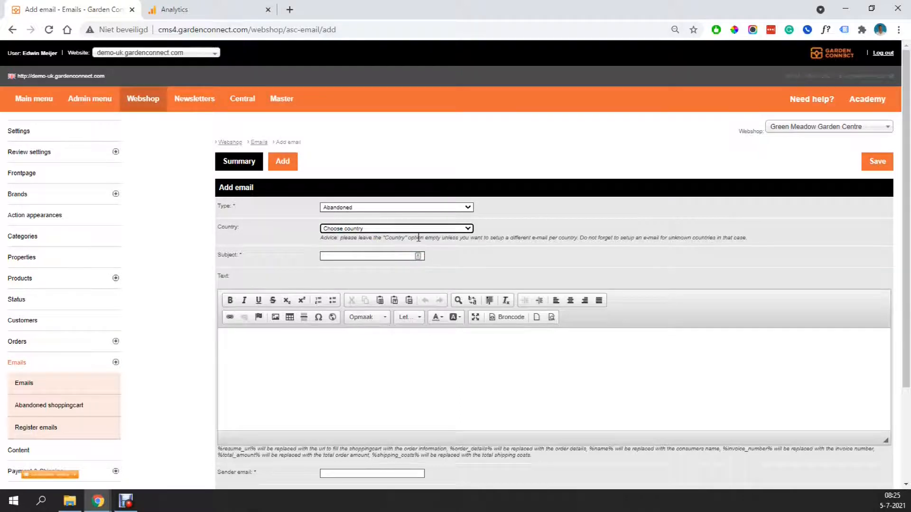
{"action": "scroll", "coordinate": [472, 253], "scroll_direction": "down", "scroll_amount": 1}
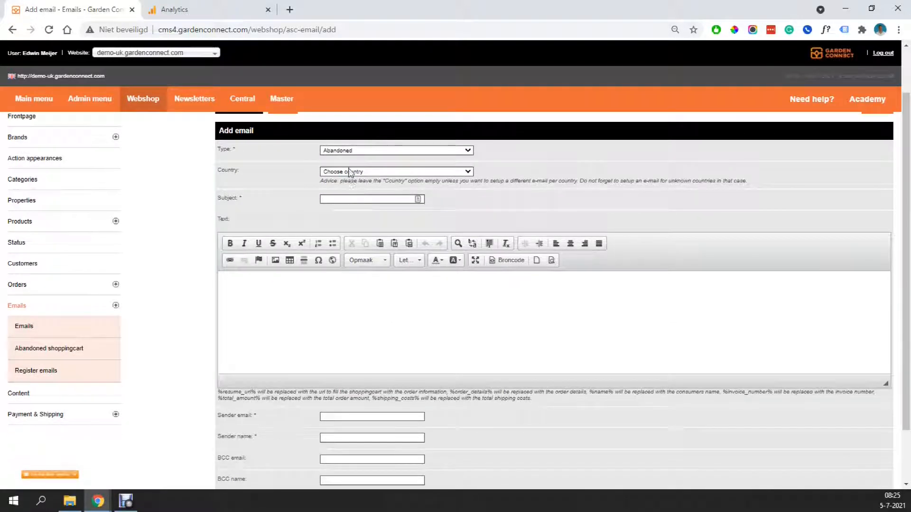
- Enter the subject 'Did you forget something?'
{"action": "left_click", "coordinate": [348, 198]}
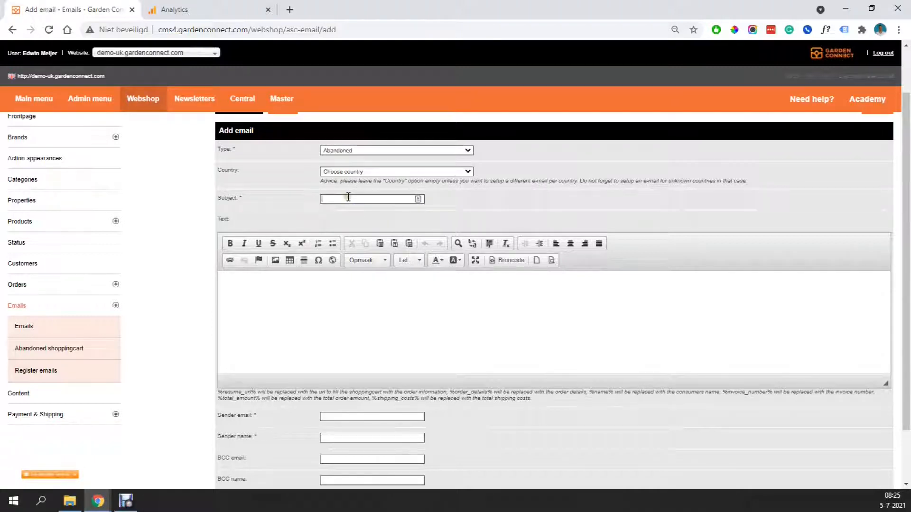
{"action": "type", "text": "Did you forget something?"}
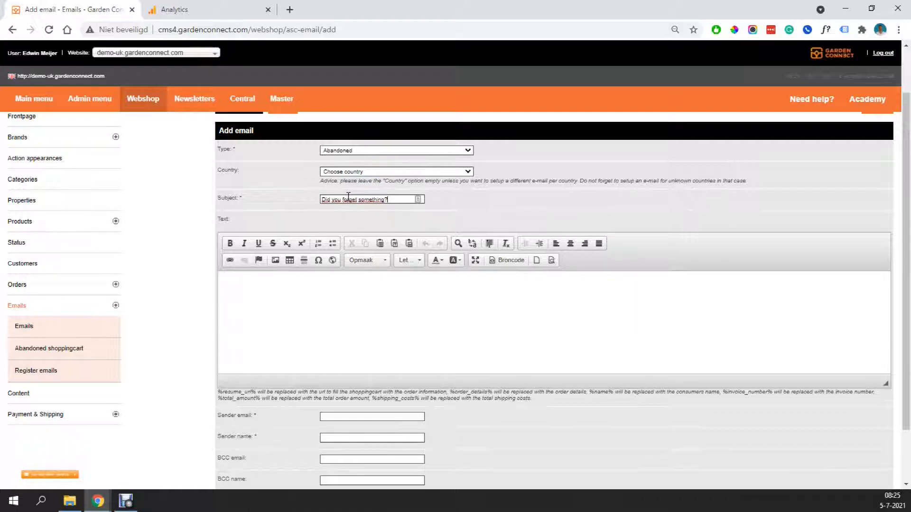
{"action": "left_click", "coordinate": [312, 297]}
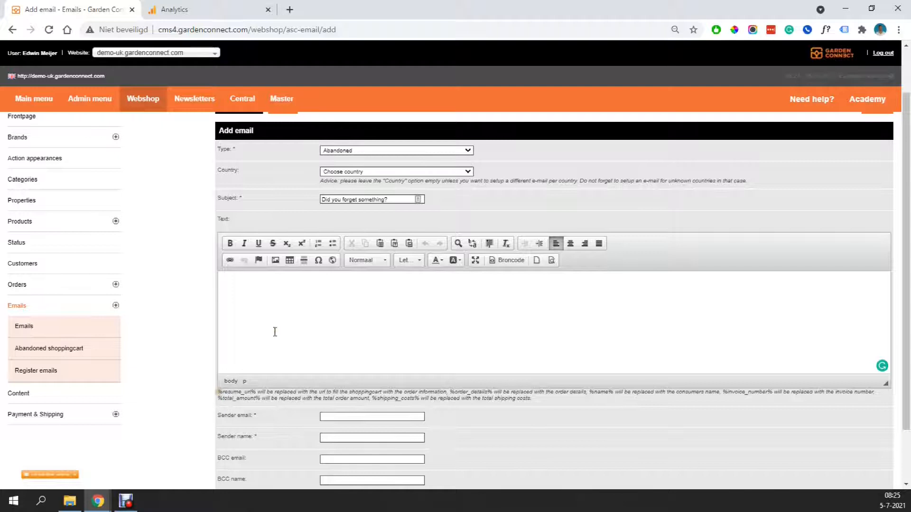
- Copy %resume_url% from the help text and paste it as plain text into the body
{"action": "left_click_drag", "start_coordinate": [218, 392], "coordinate": [257, 391]}
{"action": "right_click", "coordinate": [249, 392]}
{"action": "left_click", "coordinate": [284, 280]}
{"action": "left_click", "coordinate": [260, 300]}
{"action": "left_click", "coordinate": [393, 244]}
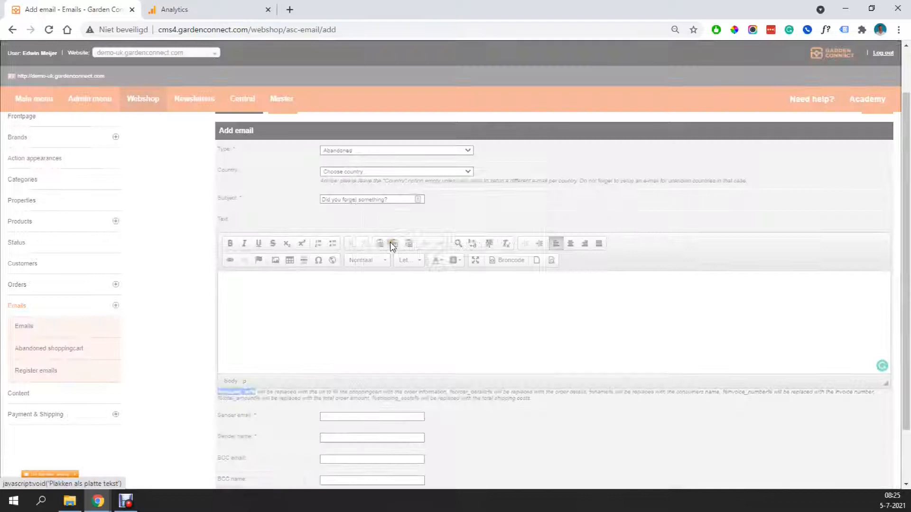
{"action": "key", "text": "ctrl+v"}
{"action": "left_click", "coordinate": [476, 340]}
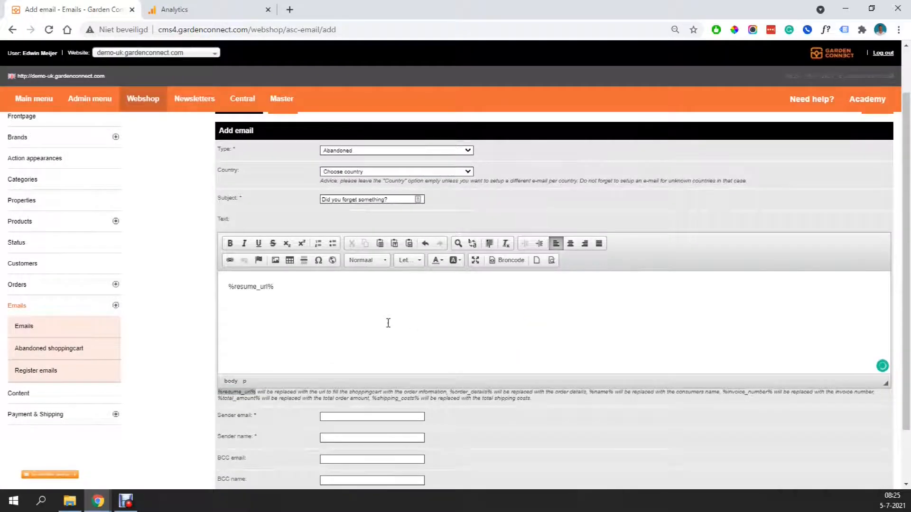
- Add the line 'Click here to resume your purchase:' above %resume_url%
{"action": "left_click", "coordinate": [284, 288]}
{"action": "key", "text": "Home"}
{"action": "key", "text": "Return"}
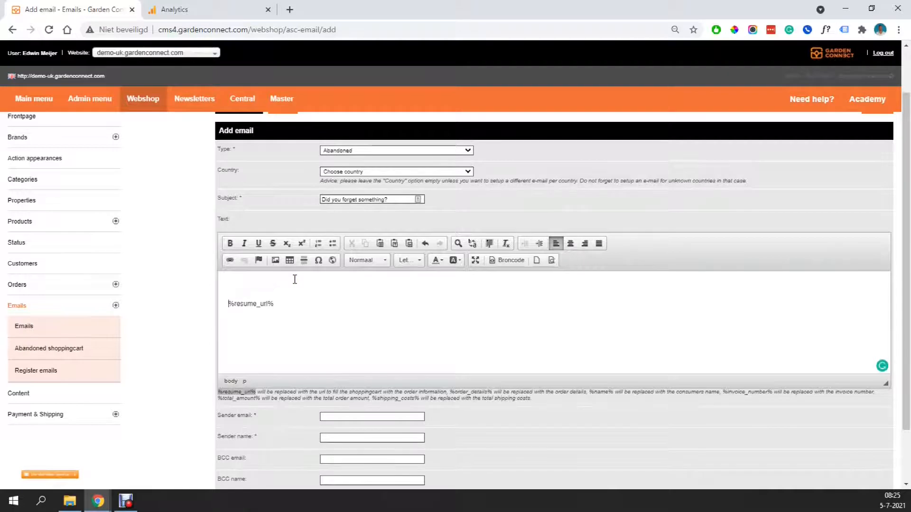
{"action": "type", "text": "Click here to resum"}
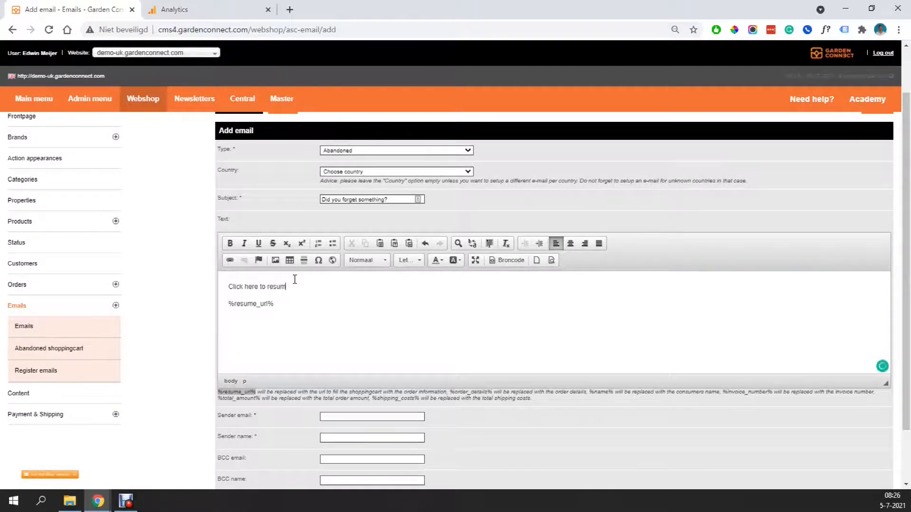
{"action": "type", "text": "e your purchase:"}
- Add the %order_details% placeholder on a new line below %resume_url%
{"action": "key", "text": "Down"}
{"action": "key", "text": "Return"}
{"action": "type", "text": "@order_details%"}
{"action": "key", "text": "Home"}
{"action": "key", "text": "Delete"}
{"action": "type", "text": "%"}
- Add the greeting 'Dear %name%,' at the top of the body
{"action": "key", "text": "Home"}
{"action": "key", "text": "Return"}
{"action": "type", "text": "Dear %name%"}
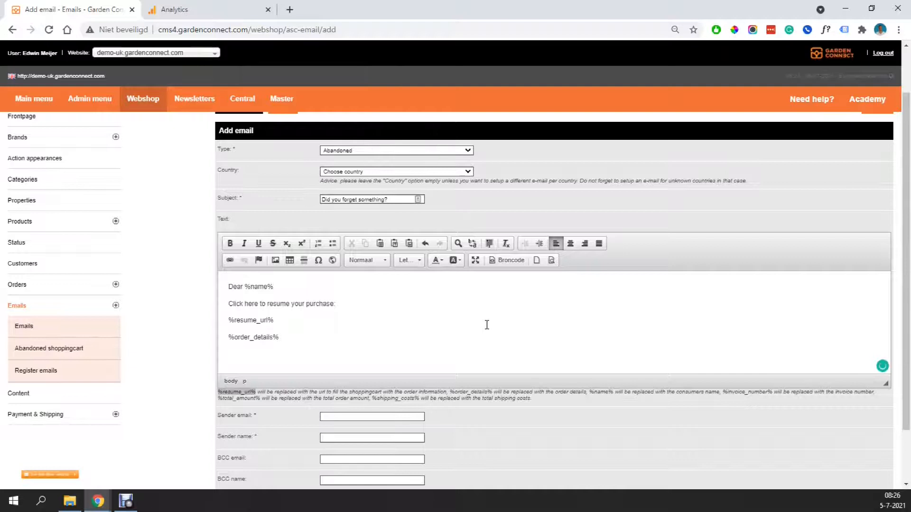
{"action": "type", "text": ","}
- Enter the company sender e-mail address and the sender name 'Garden Connect'
{"action": "left_click", "coordinate": [325, 335]}
{"action": "scroll", "coordinate": [326, 334], "scroll_direction": "down", "scroll_amount": 2}
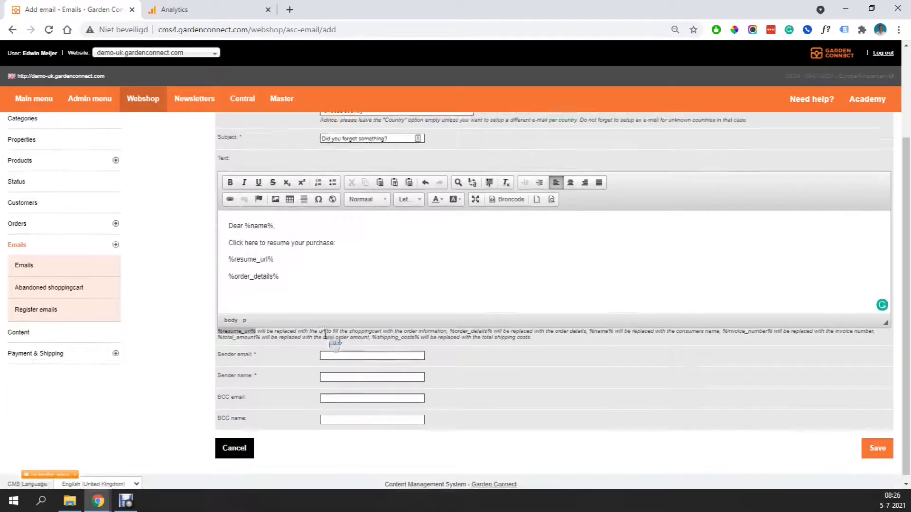
{"action": "left_click", "coordinate": [347, 347]}
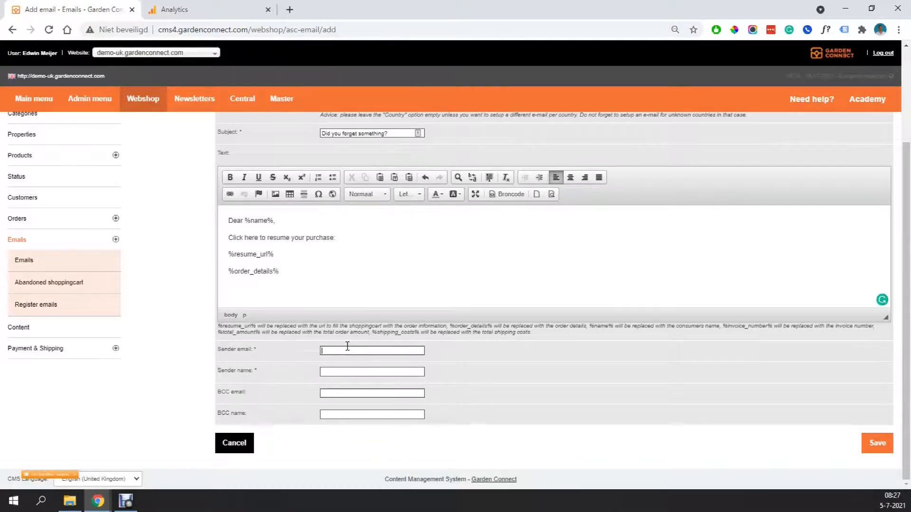
{"action": "key", "text": "Tab"}
{"action": "type", "text": "Garden Connect"}
- Fill in a BCC e-mail address and save the email
{"action": "left_click", "coordinate": [368, 393]}
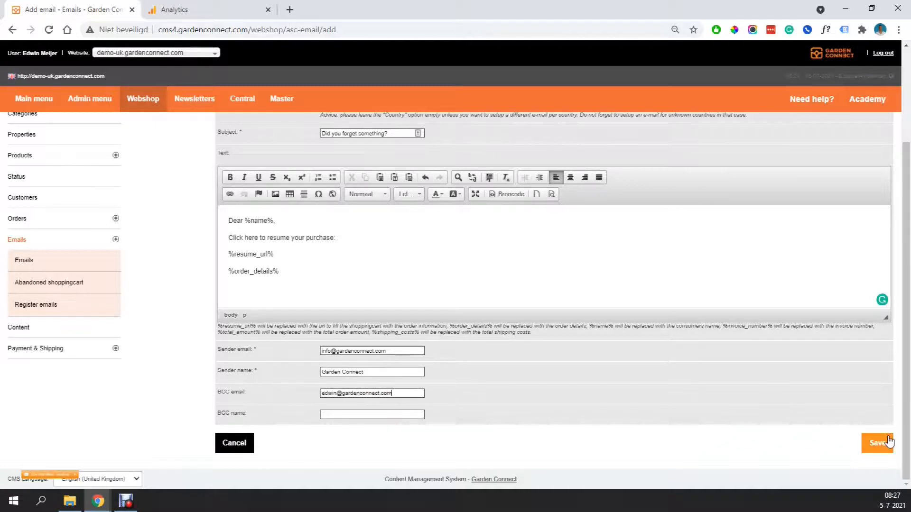
{"action": "left_click", "coordinate": [889, 441]}
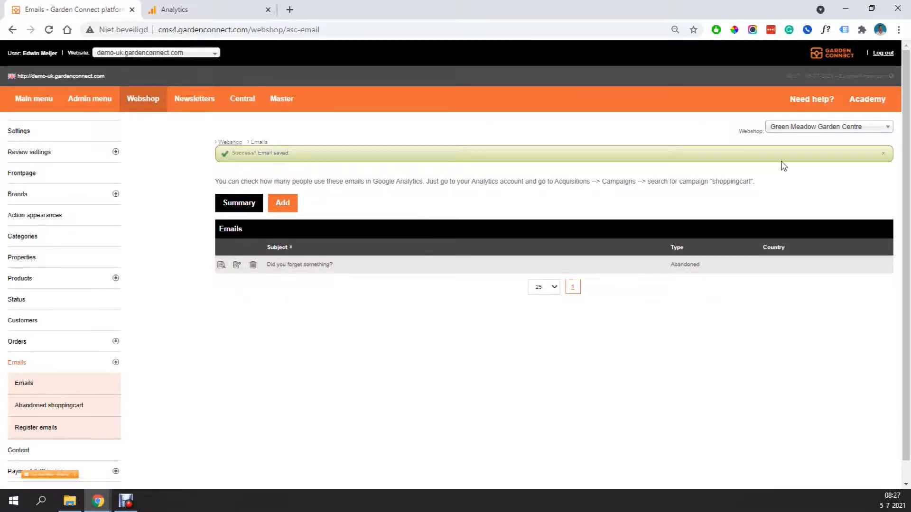
- Dismiss the green 'Success! Email saved' alert above the Emails list
{"action": "left_click", "coordinate": [883, 153]}
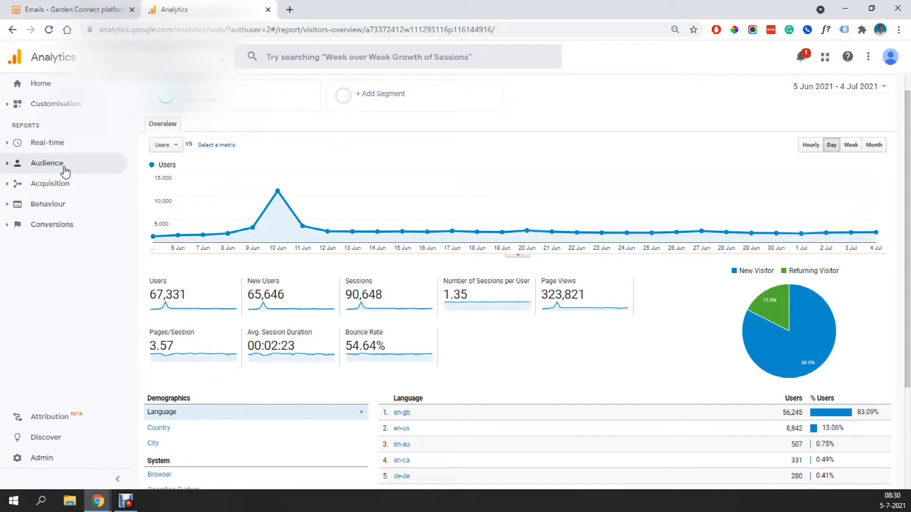
- Open Acquisition > Campaigns > All Campaigns and search the table for 'shoppingcart'
{"action": "left_click", "coordinate": [10, 184]}
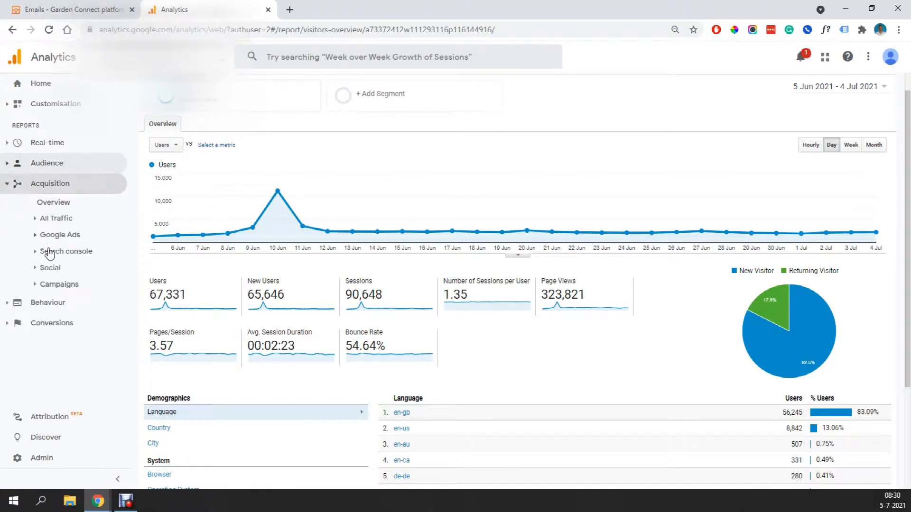
{"action": "left_click", "coordinate": [47, 285]}
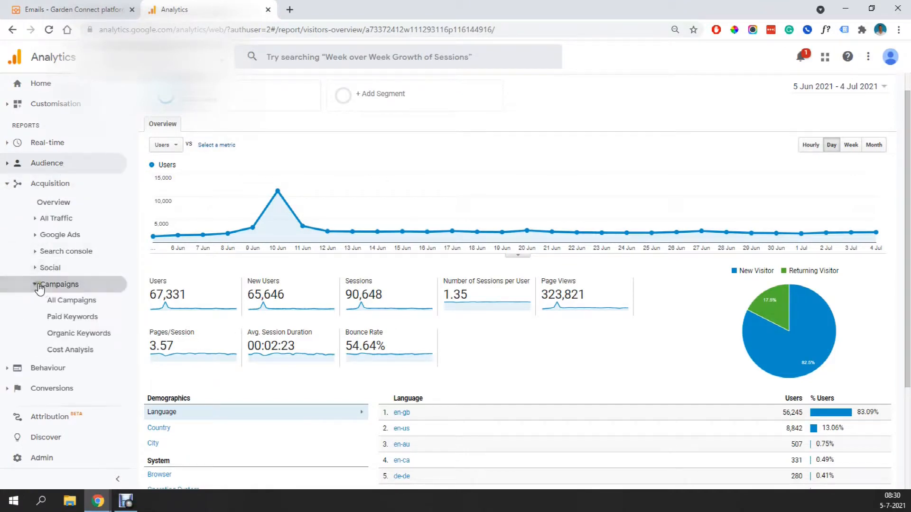
{"action": "left_click", "coordinate": [73, 300]}
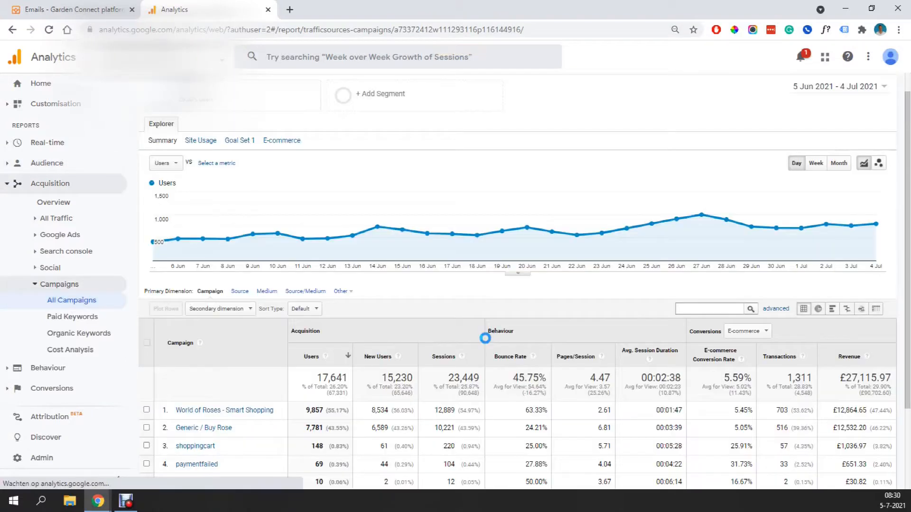
{"action": "left_click", "coordinate": [696, 309]}
{"action": "type", "text": "shoppingcart"}
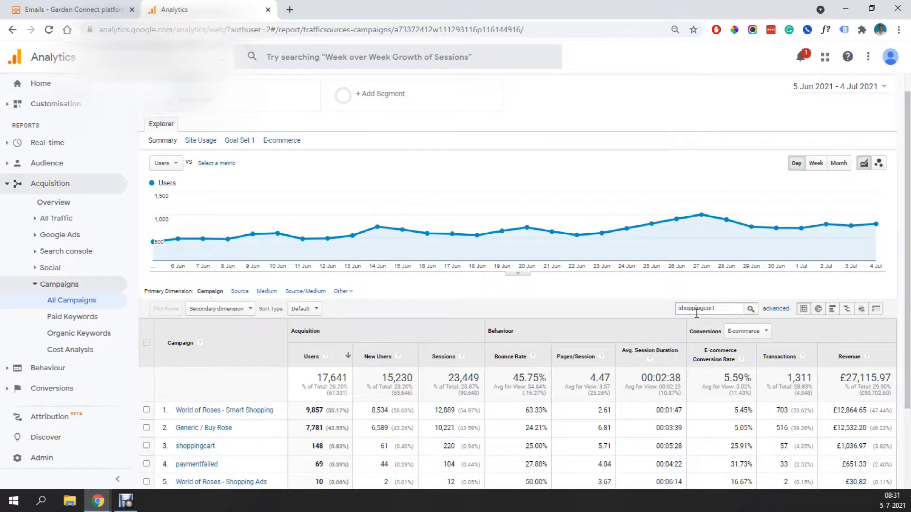
{"action": "left_click", "coordinate": [750, 309]}
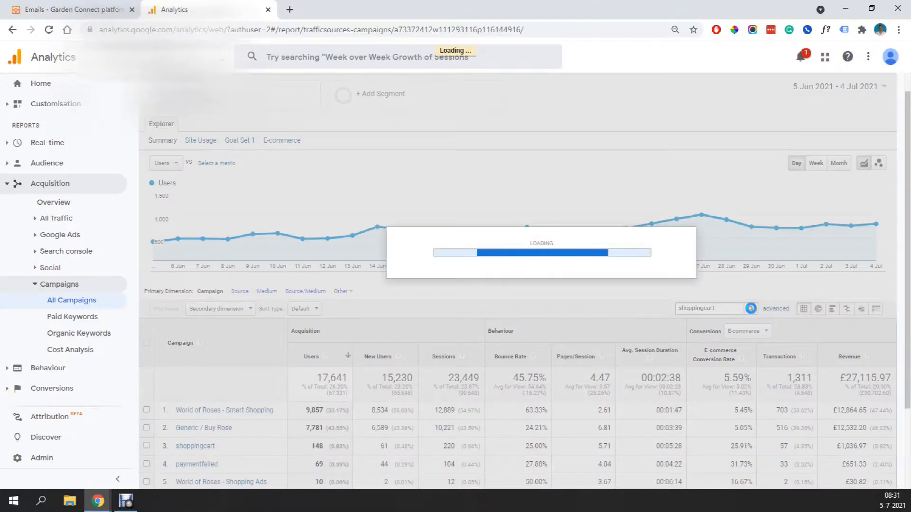